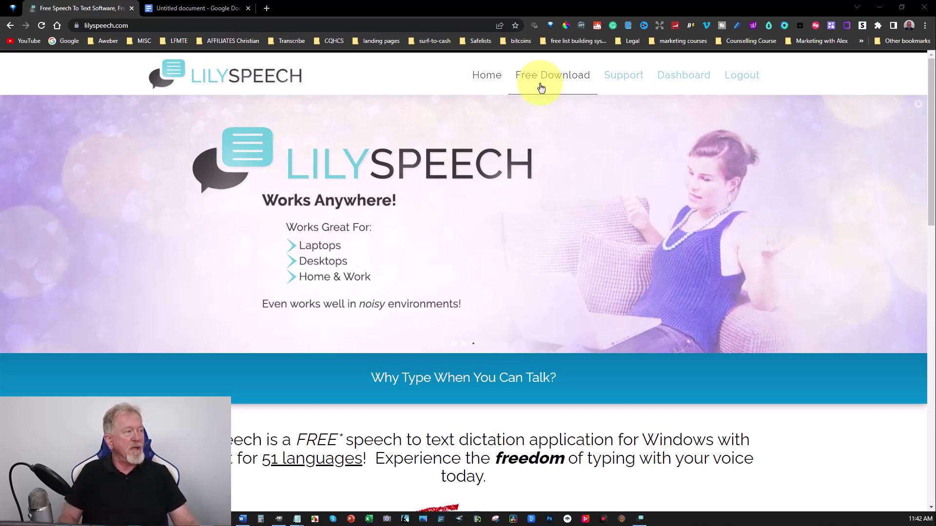
Scroll the LilySpeech homepage to the four feature icons: 99.5% Accurate, Custom Words, Lightweight and Free.
scroll(553, 123, "down", 3)
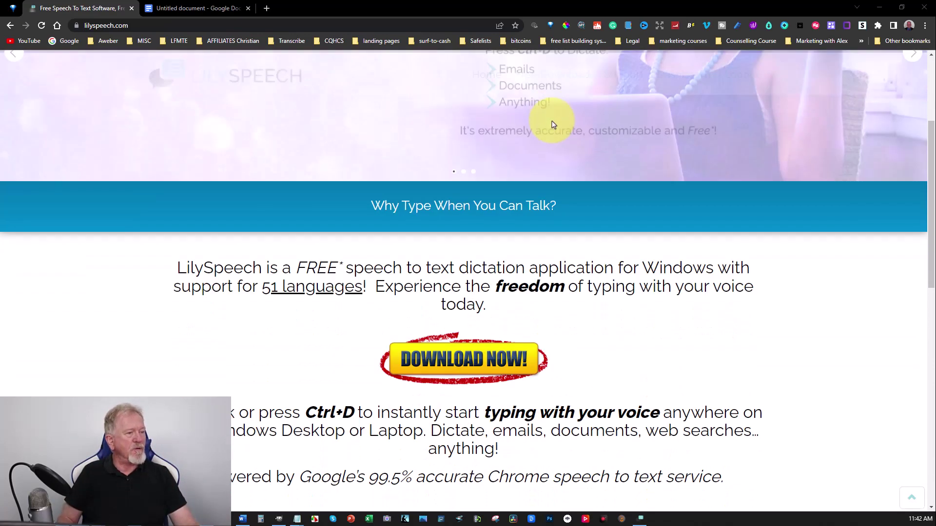
scroll(553, 125, "down", 6)
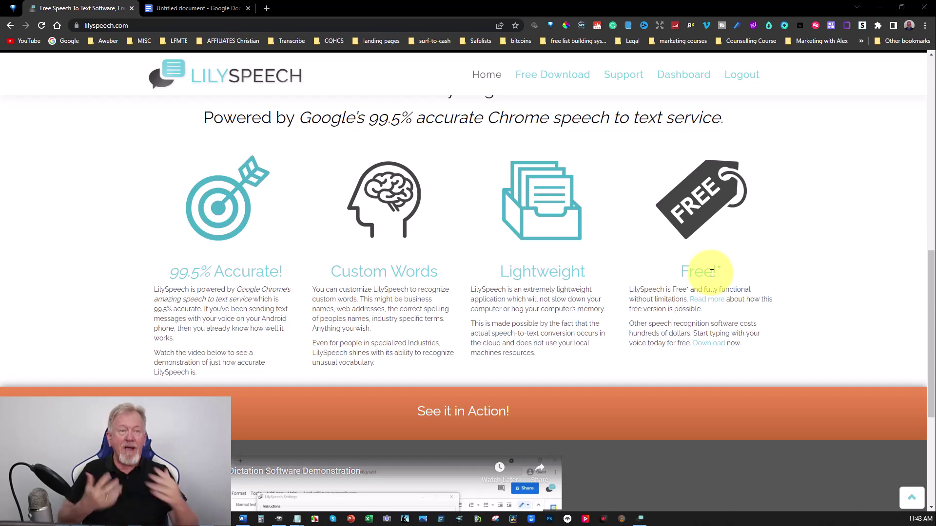
Go to Dashboard in the top navigation to reach the $29.99-a-year Premium upgrade page.
left_click(675, 79)
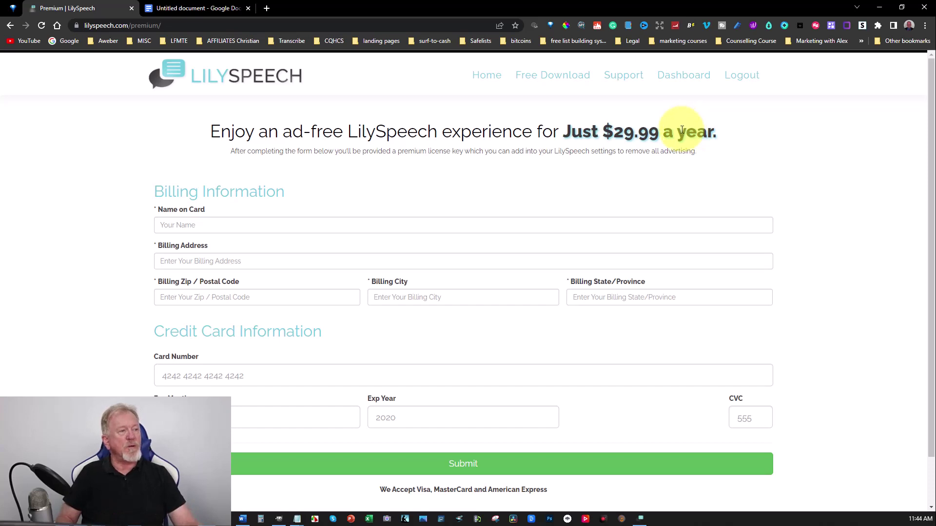
In the Docs document, enable Tools > Voice typing and dictate 'How now brown cow.' after the existing sentence.
left_click(194, 9)
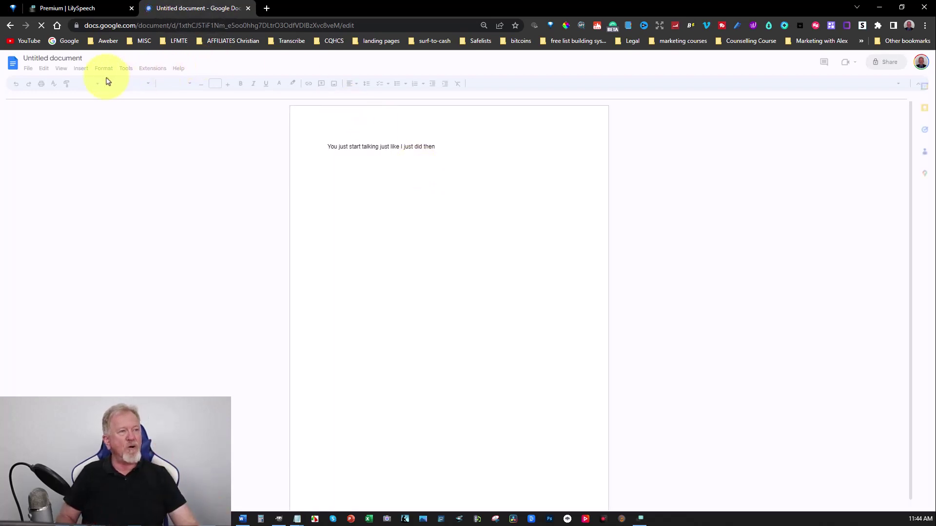
left_click(435, 146)
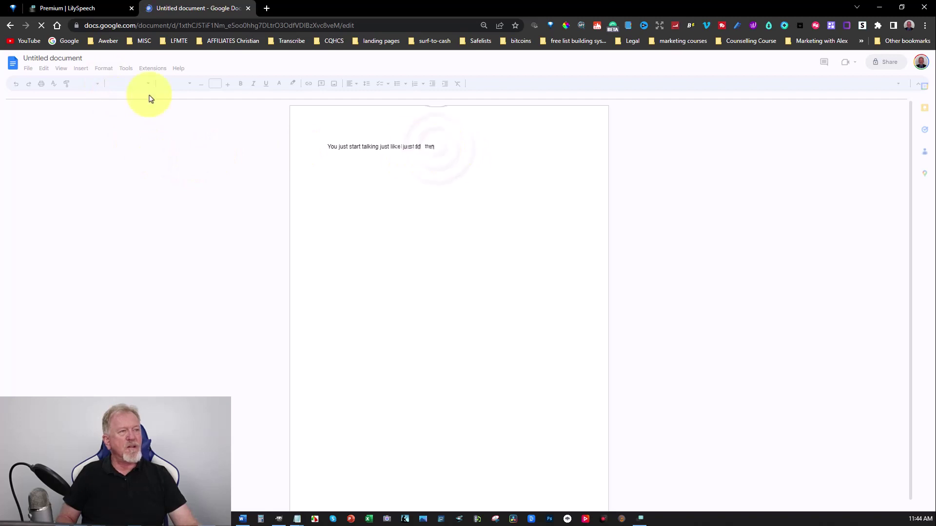
left_click(126, 69)
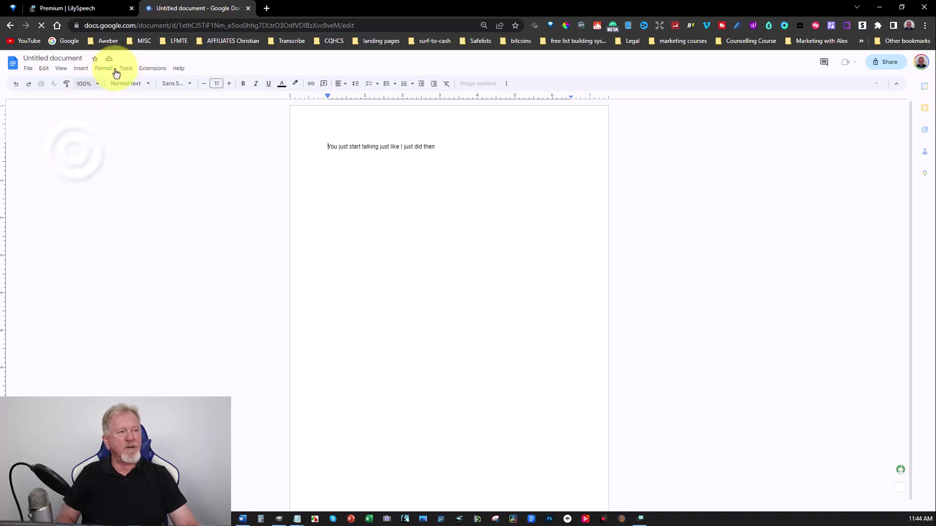
left_click(125, 70)
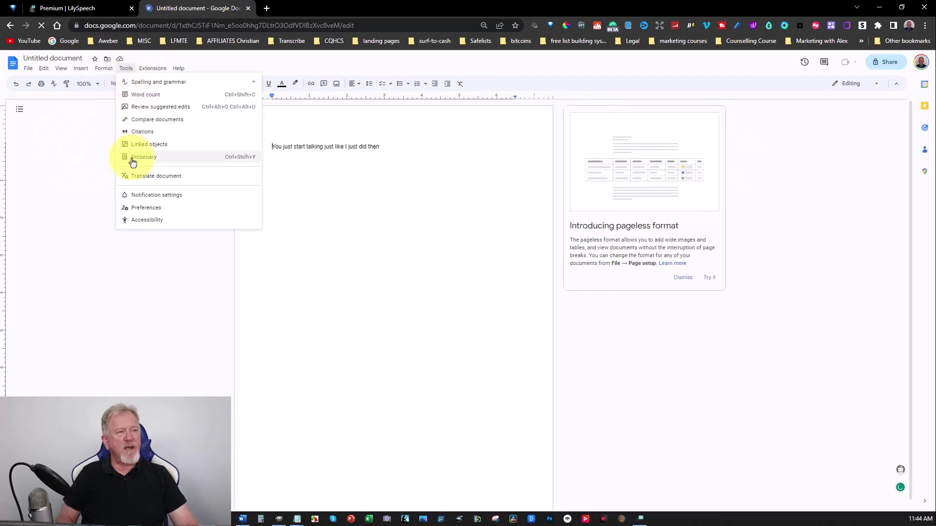
left_click(100, 177)
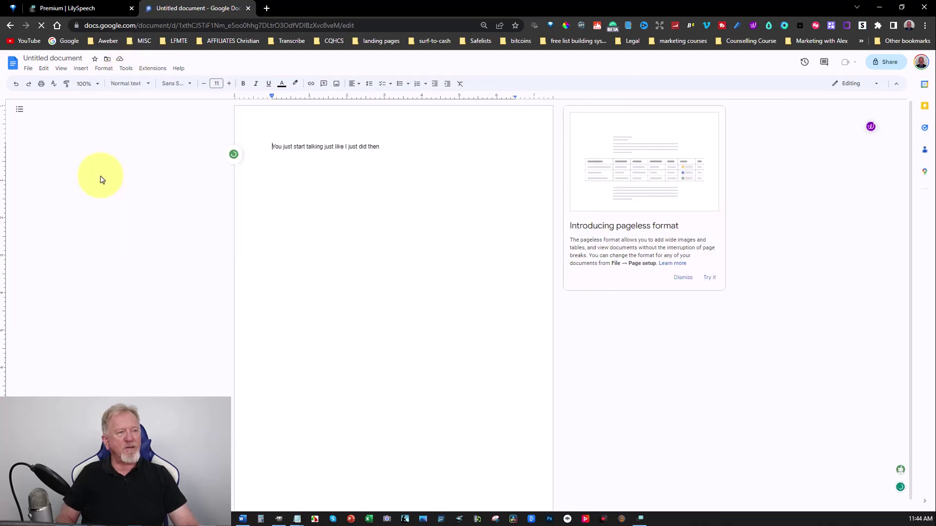
left_click(127, 69)
left_click(135, 201)
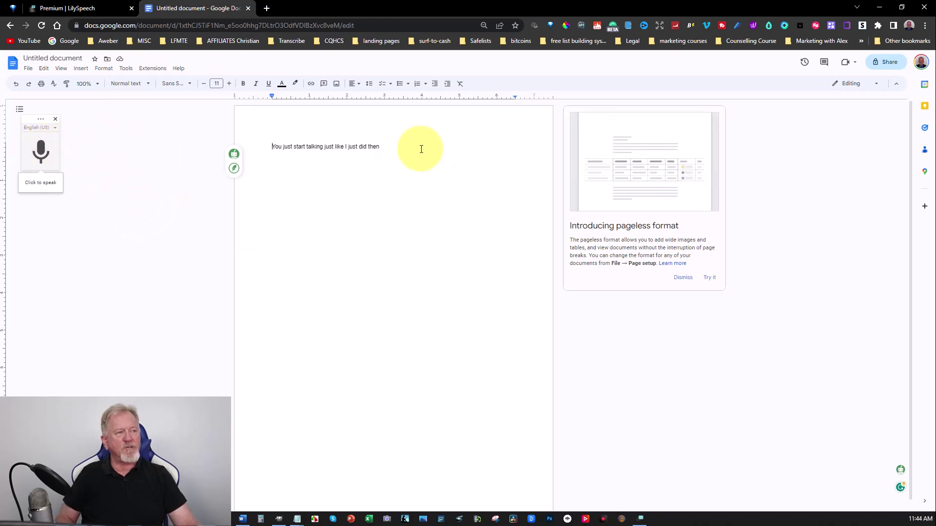
left_click(38, 151)
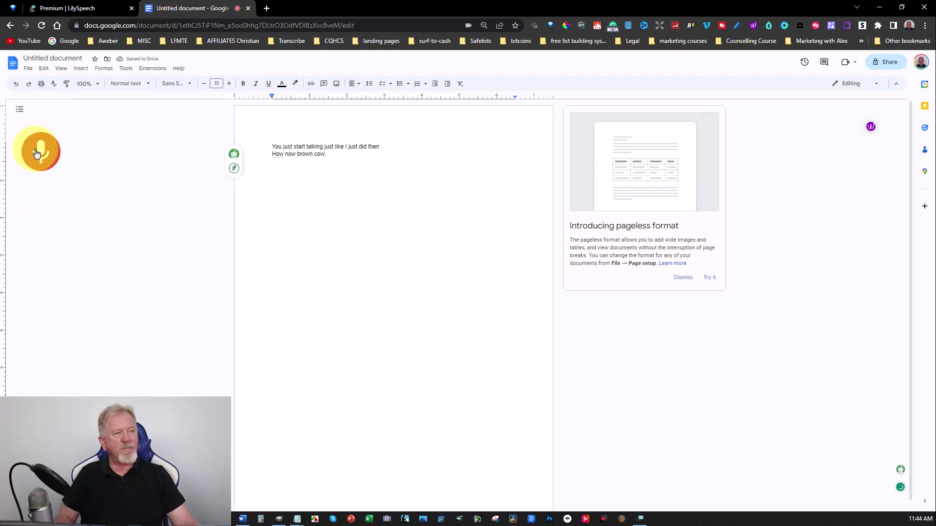
left_click(38, 151)
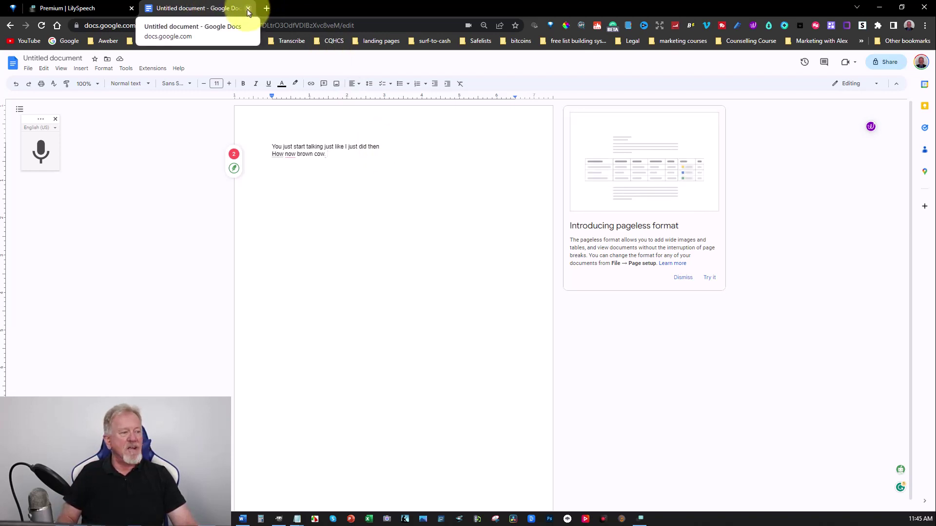
left_click(242, 520)
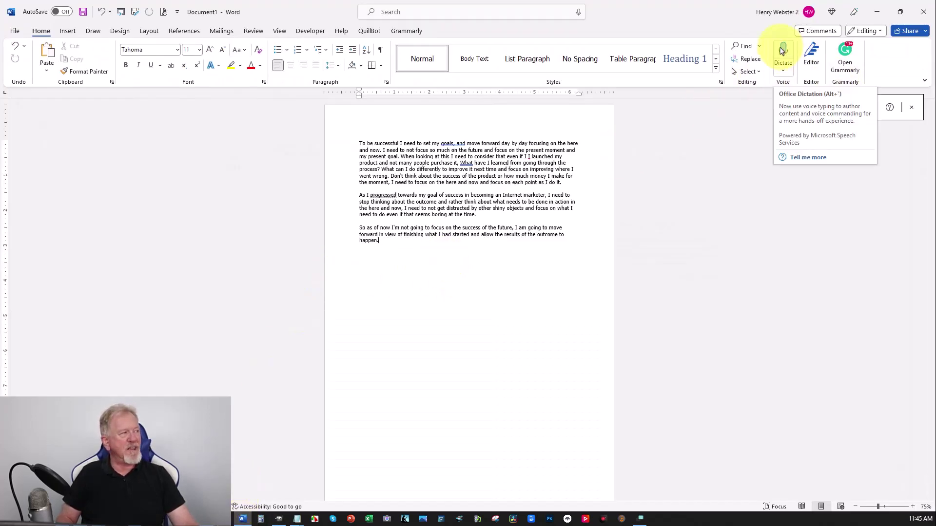
left_click(876, 12)
mouse_move(297, 519)
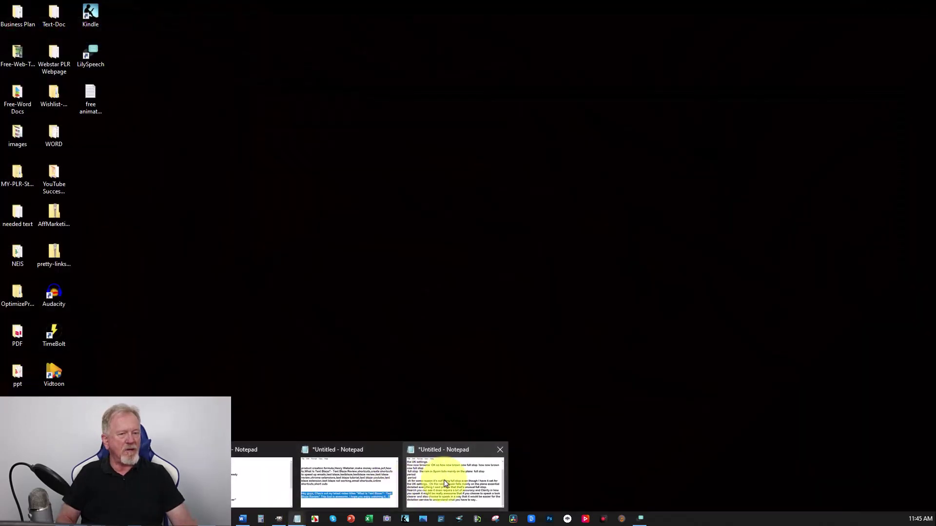
left_click(445, 482)
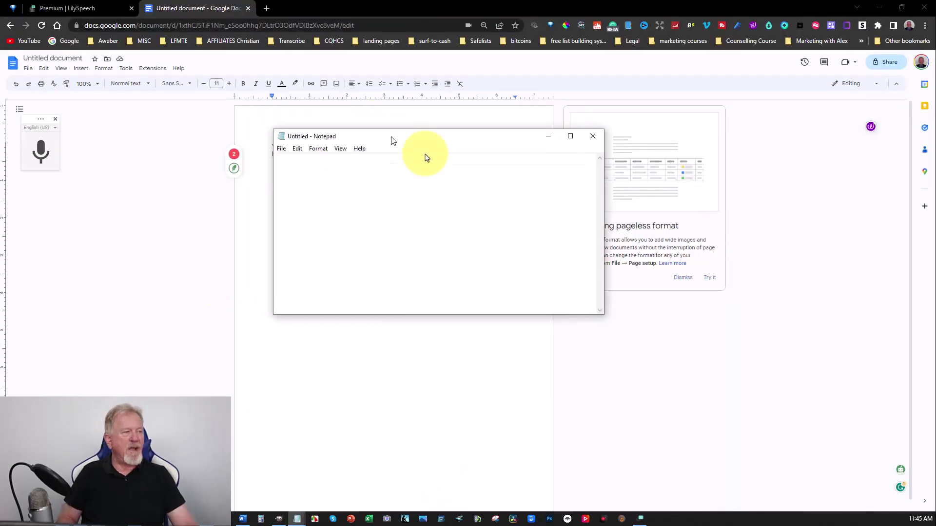
left_click_drag(393, 140, 429, 166)
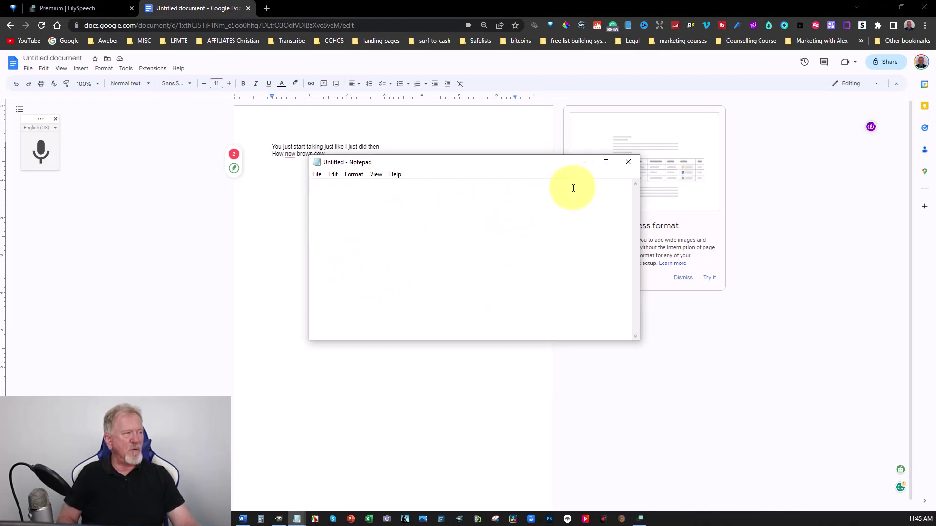
left_click(584, 162)
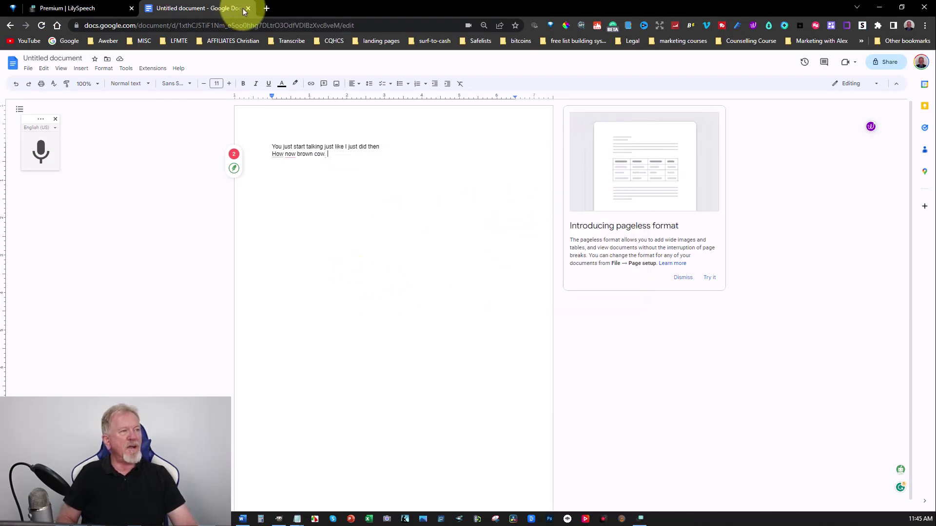
Close the Docs tab and try Launch Tab Position 0, 5 and 80, ending at 40.
left_click(247, 9)
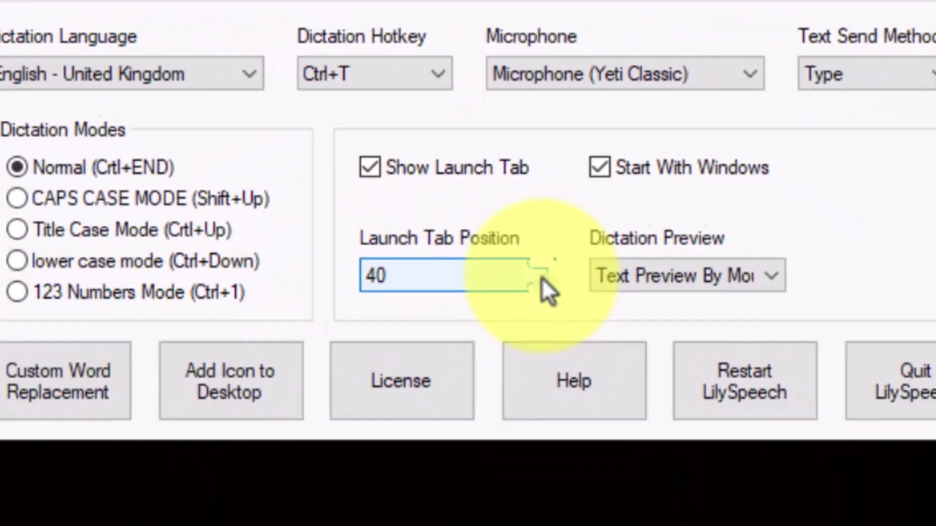
left_click(555, 373)
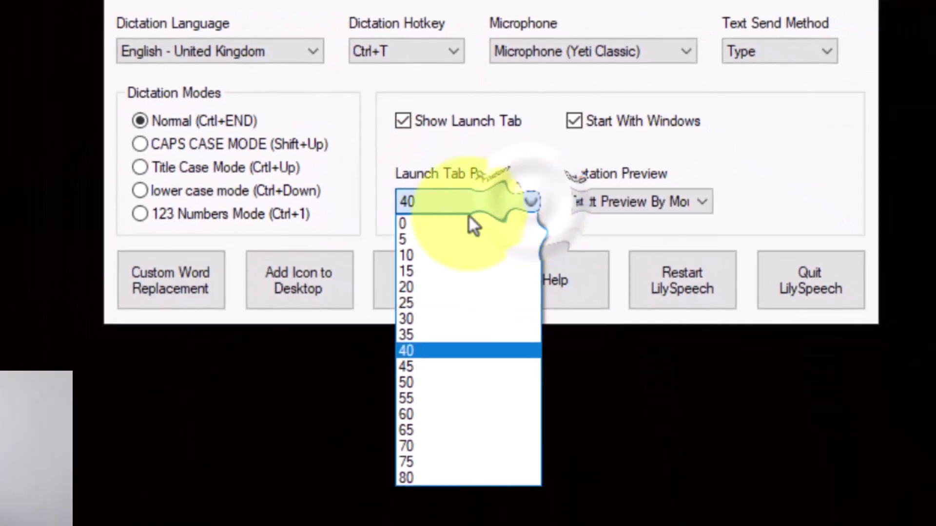
left_click(403, 224)
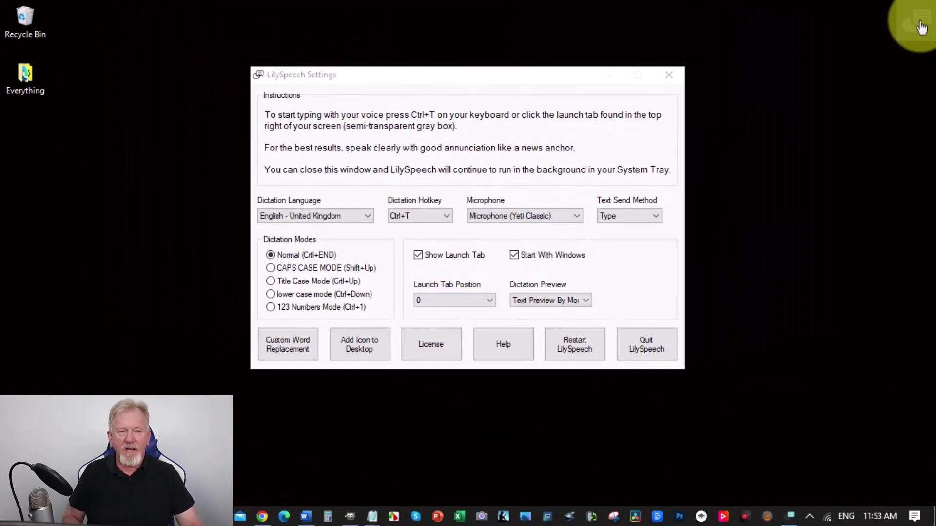
left_click(490, 301)
left_click(418, 322)
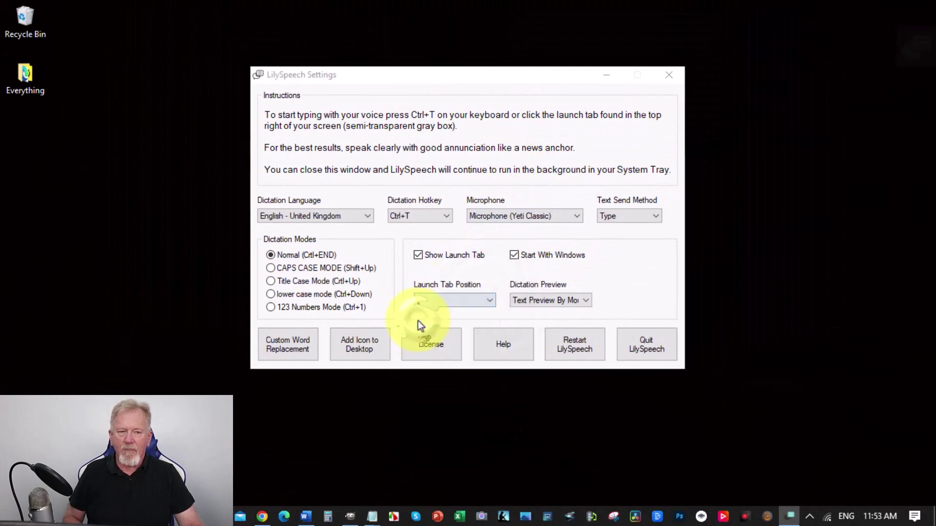
left_click(490, 302)
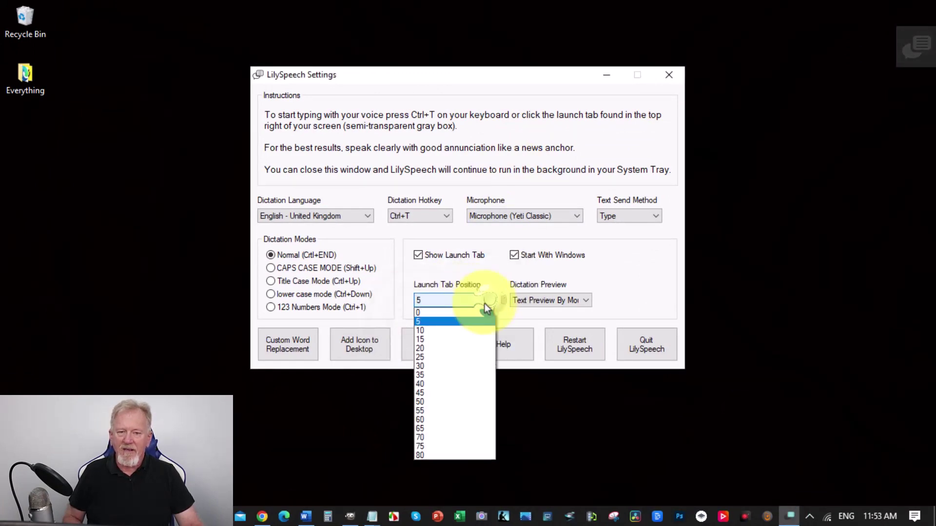
left_click(419, 456)
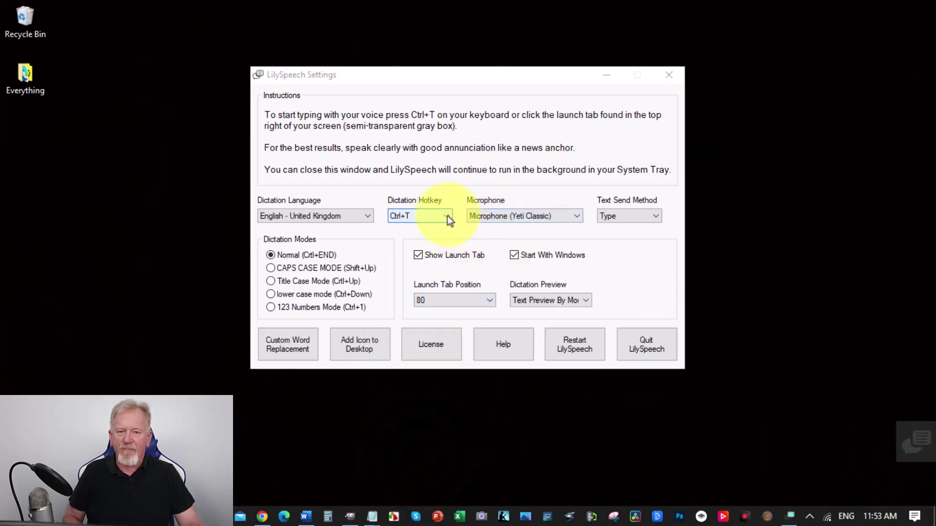
left_click(490, 300)
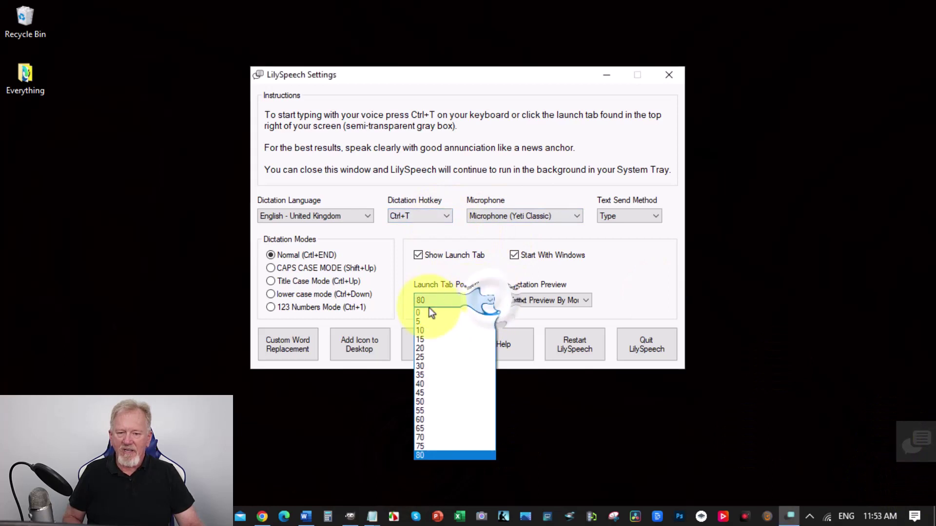
left_click(418, 384)
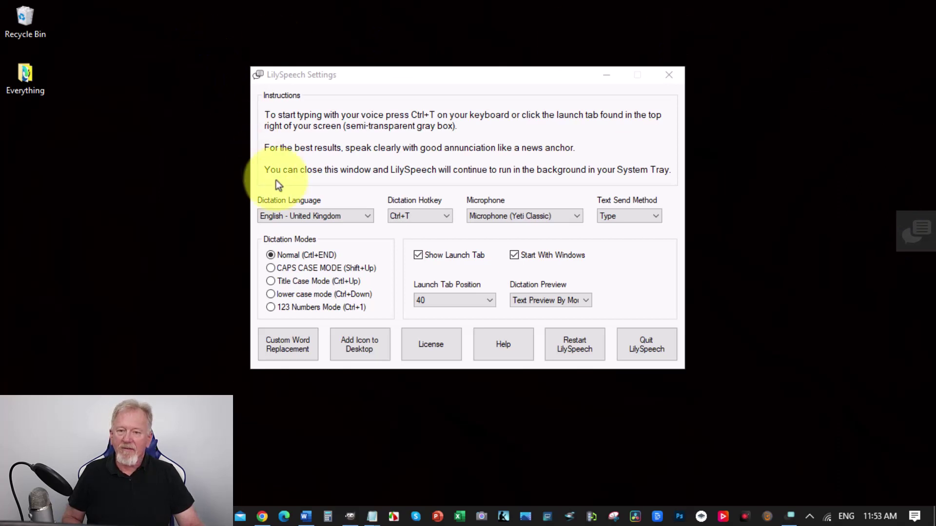
Change the Dictation Language from English - United Kingdom to English - Australia.
left_click(367, 216)
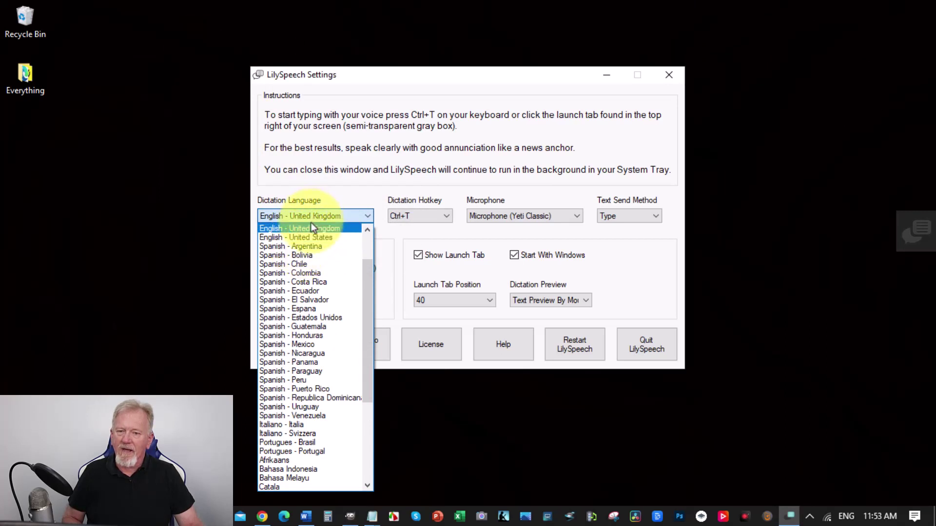
left_click(310, 228)
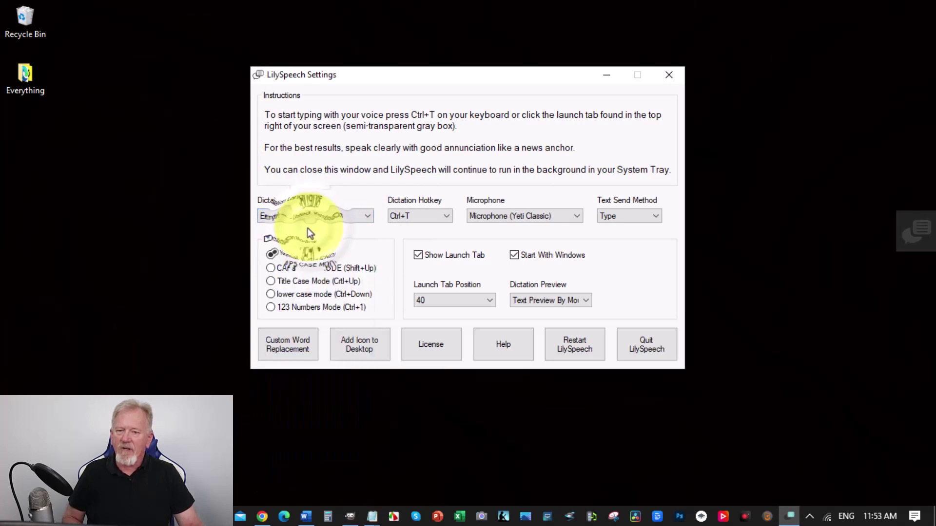
left_click(366, 216)
scroll(317, 247, "up", 1)
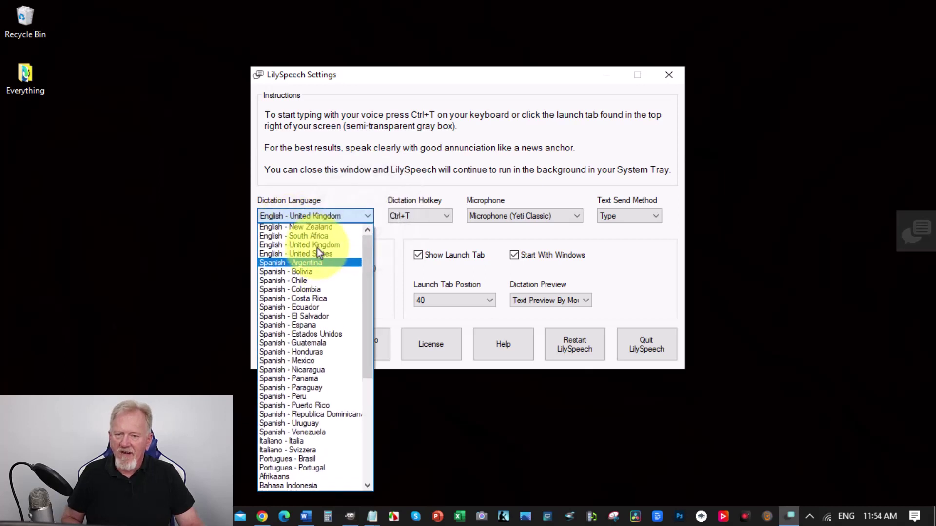
scroll(317, 248, "up", 2)
left_click(302, 230)
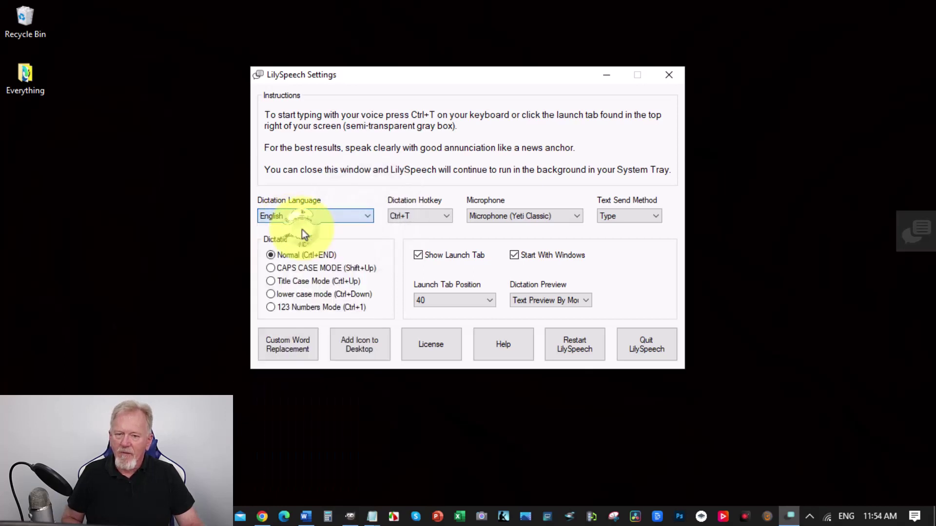
scroll(370, 210, "down", 1)
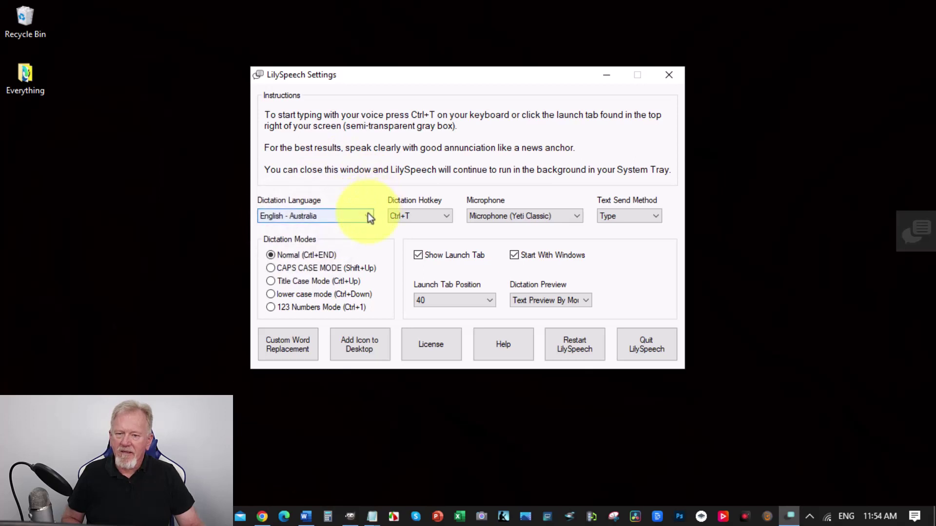
left_click(367, 215)
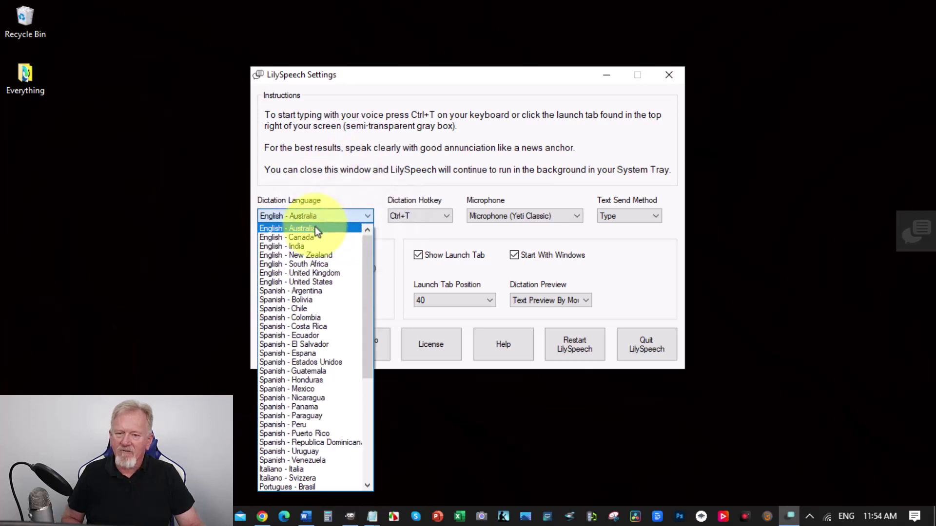
left_click(314, 228)
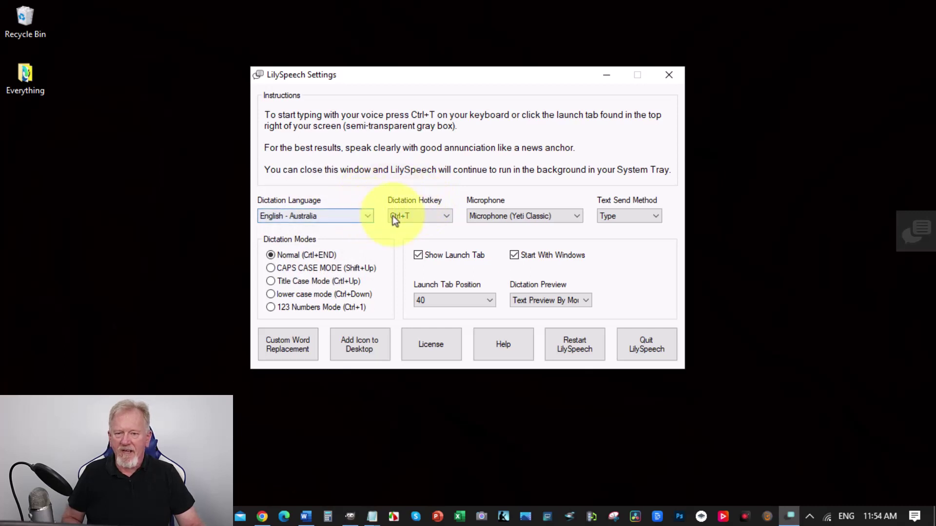
Check the Dictation Hotkey choices and keep the hotkey at Ctrl+T.
left_click(447, 217)
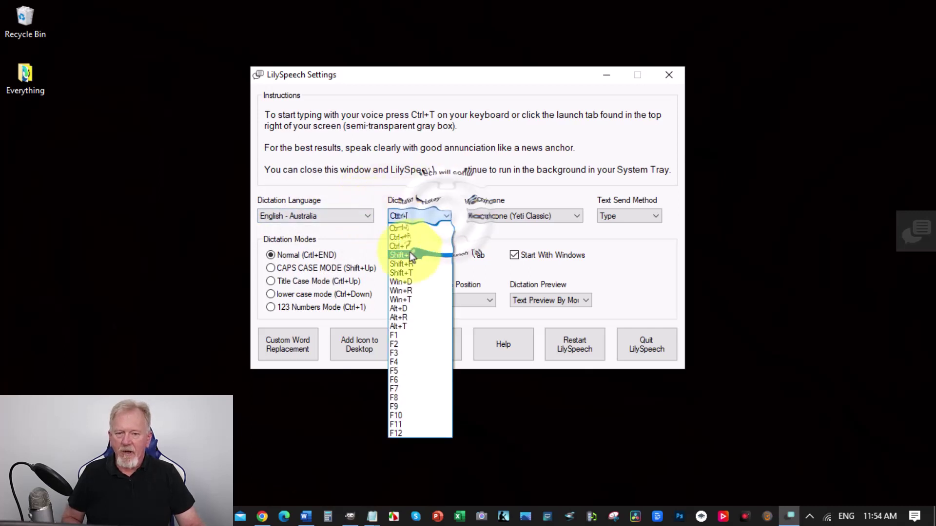
left_click(437, 159)
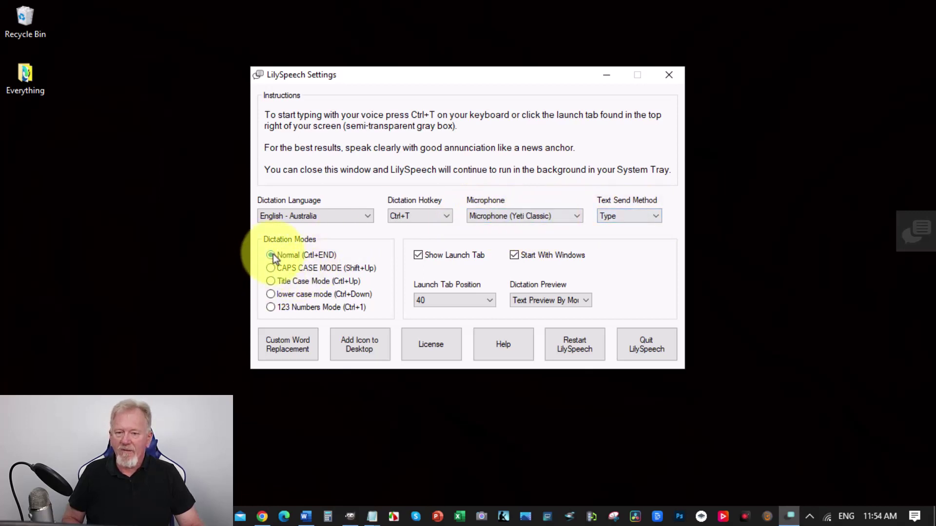
left_click(656, 216)
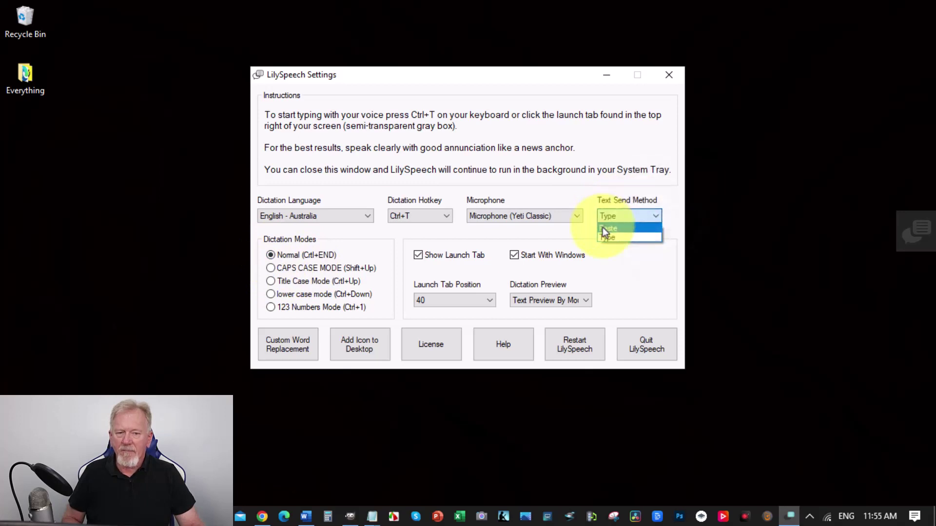
left_click(571, 182)
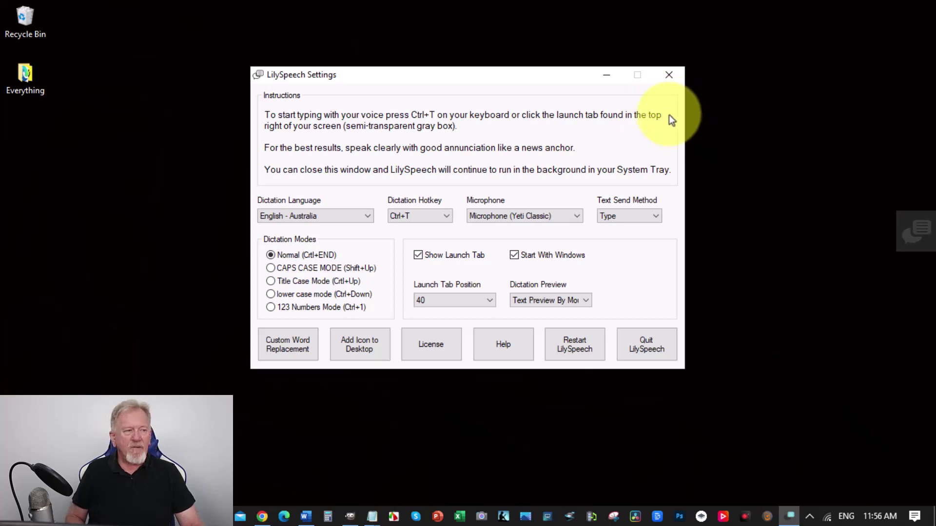
key("alt+Tab")
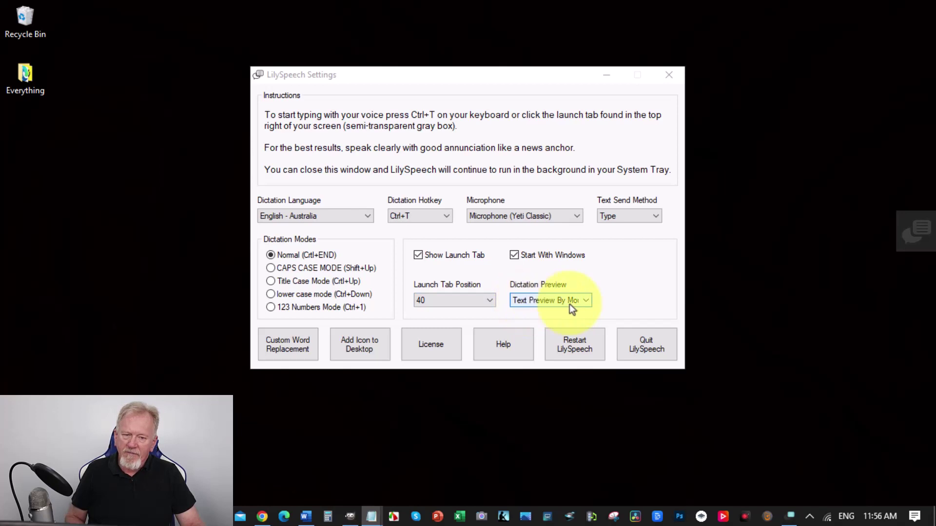
Set Dictation Preview to Preview Window and place an empty Notepad window over the settings.
left_click(586, 301)
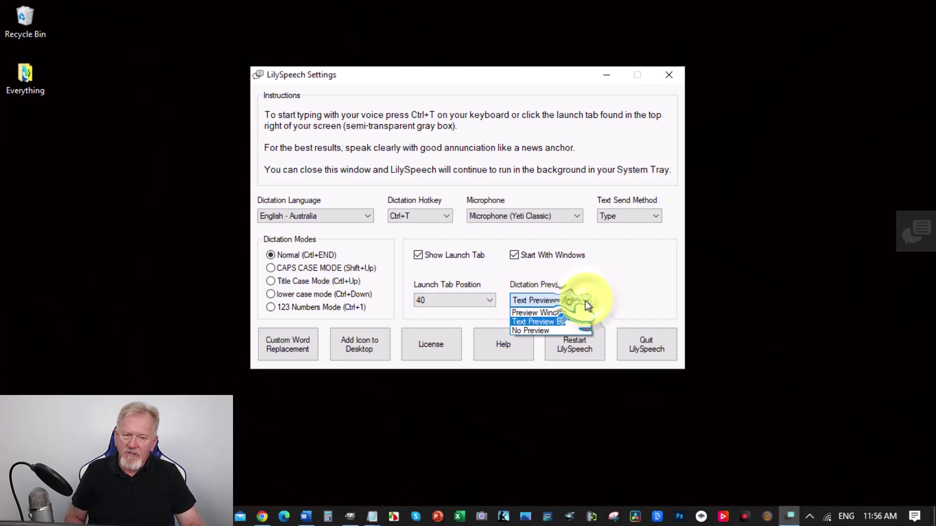
left_click(548, 313)
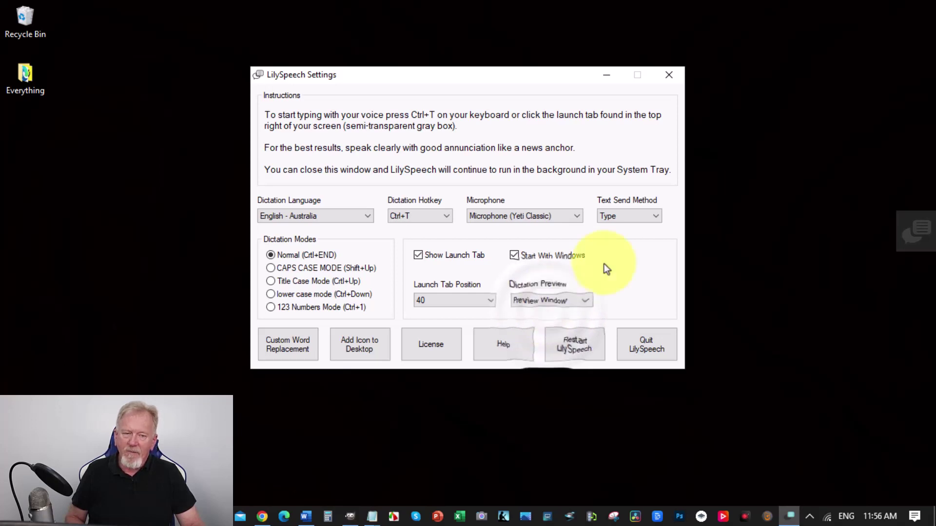
left_click(372, 516)
left_click_drag(745, 66, 251, 151)
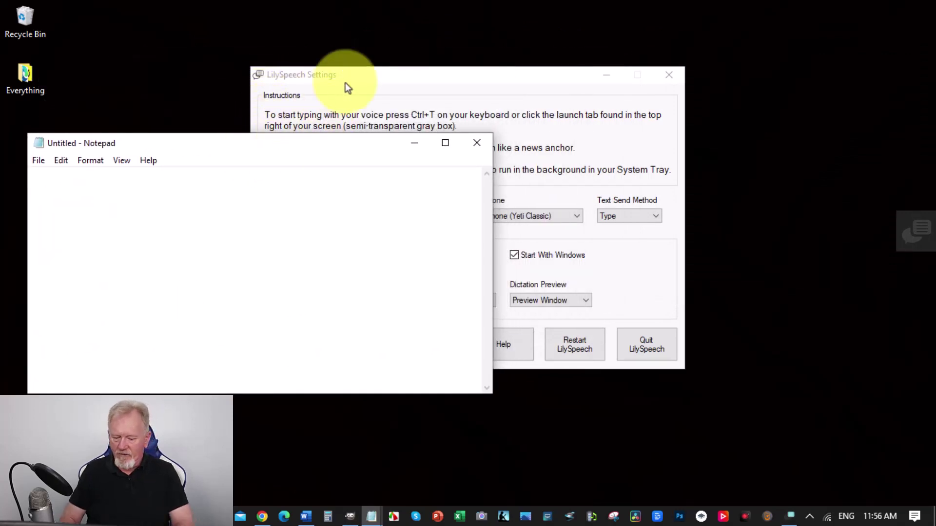
Dictate the quick brown fox test sentence into Notepad with Ctrl+T, then move the settings window right.
key("ctrl+t")
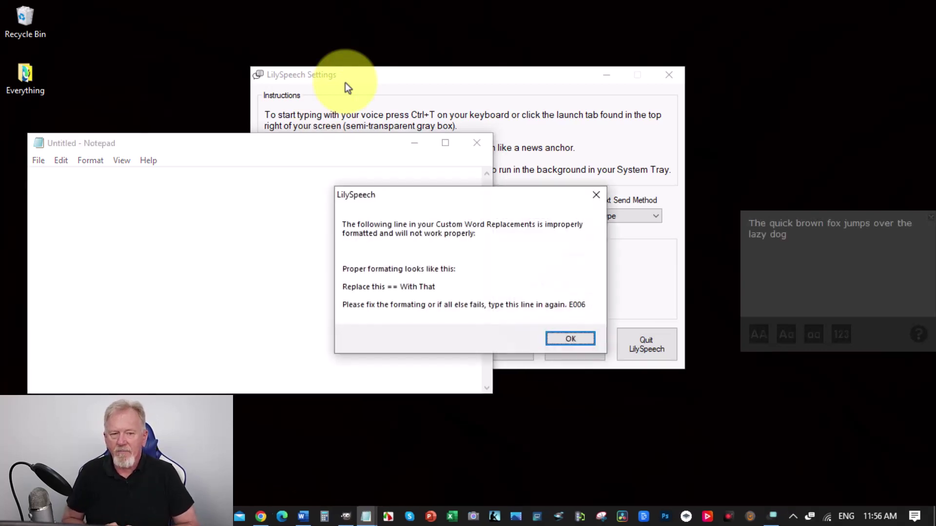
key("Return")
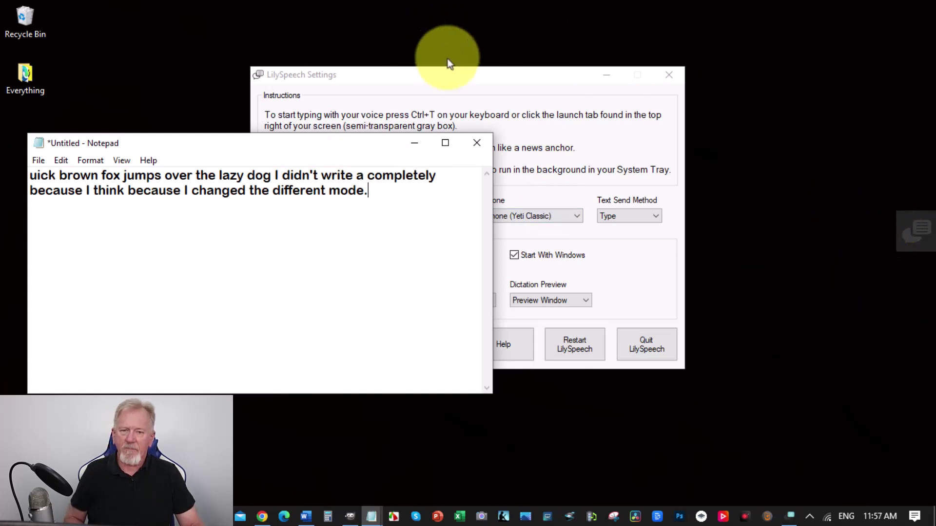
left_click_drag(458, 77, 712, 86)
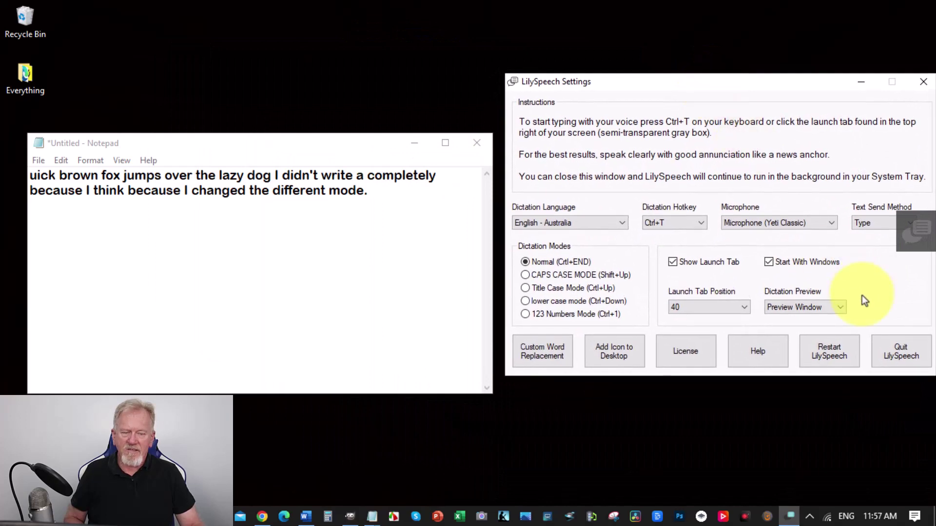
Restore Text Preview By Mouse, capitalise 'Quick', add a full stop after 'dog' and start a new line.
left_click(834, 306)
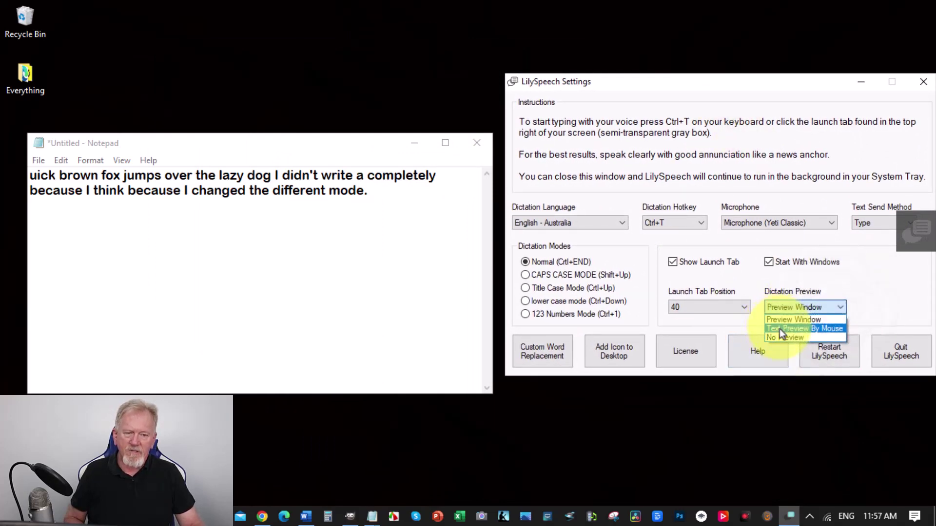
left_click(783, 328)
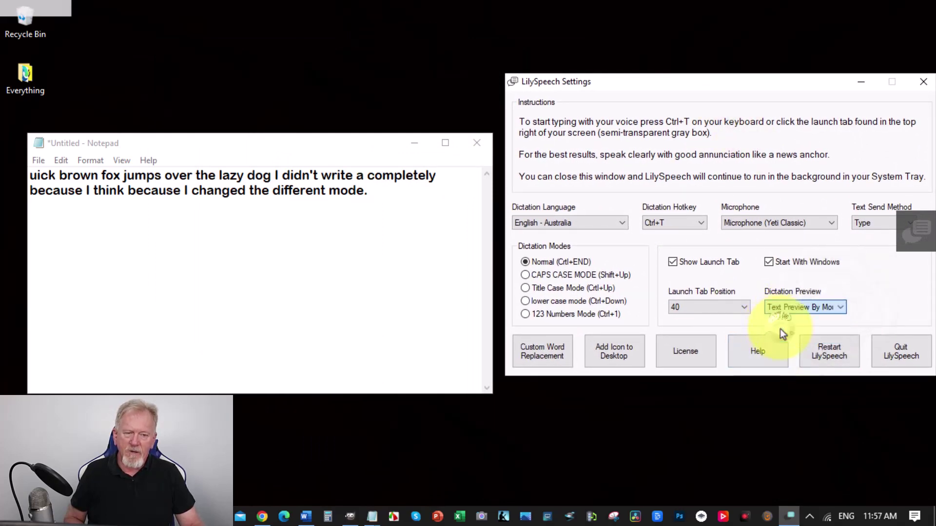
left_click(33, 178)
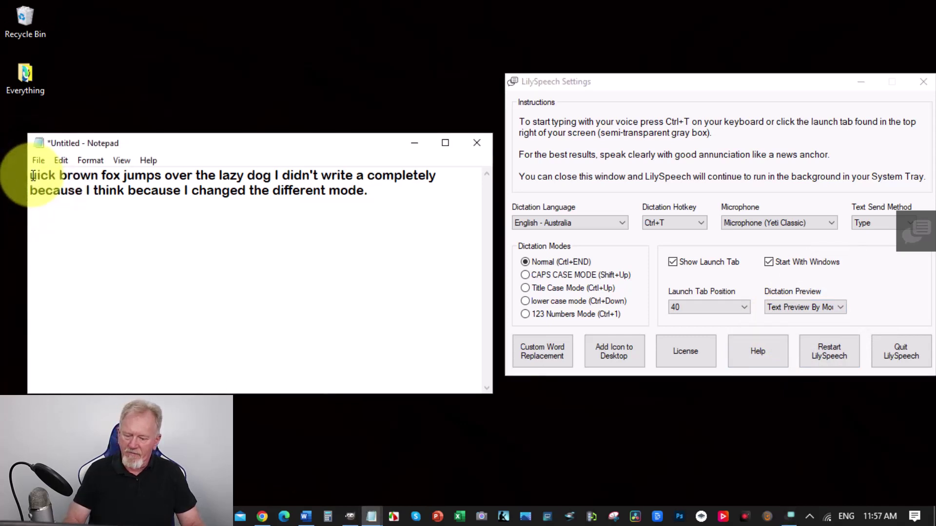
type("Q")
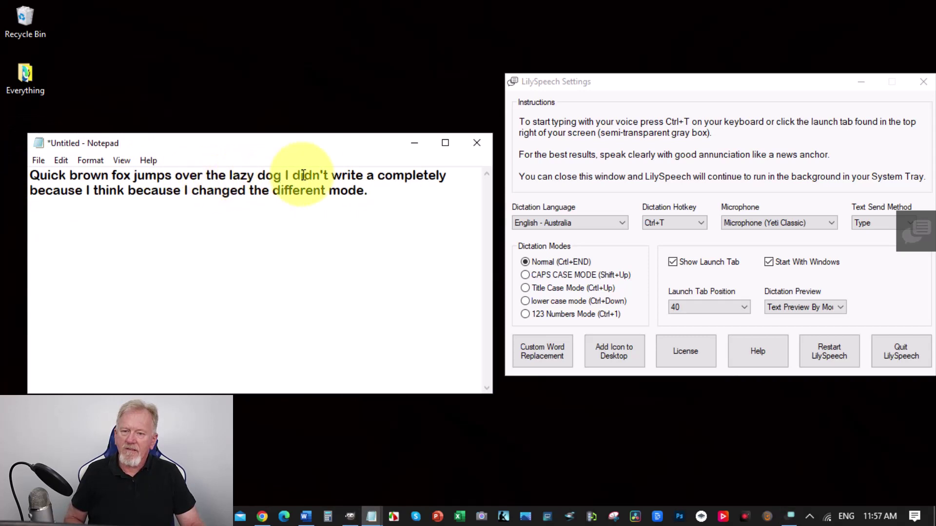
left_click(284, 176)
type(".")
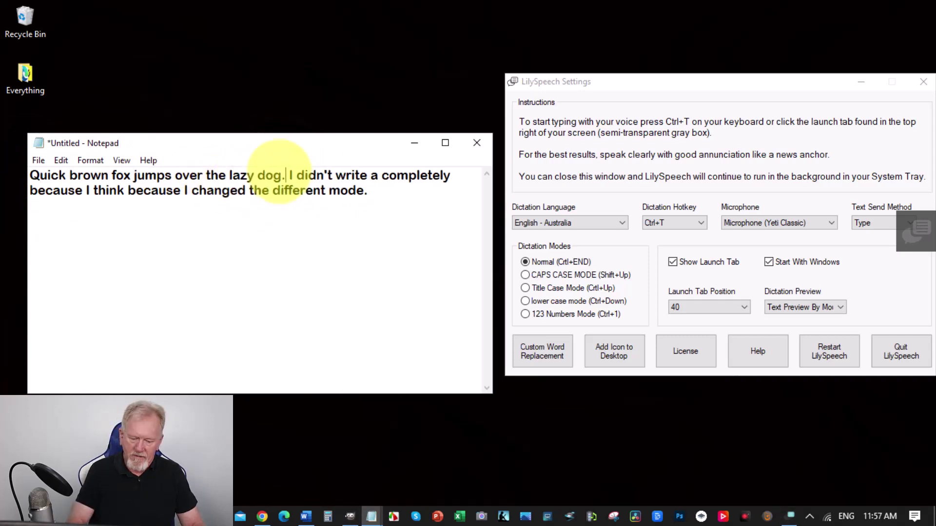
left_click(381, 191)
key("Return")
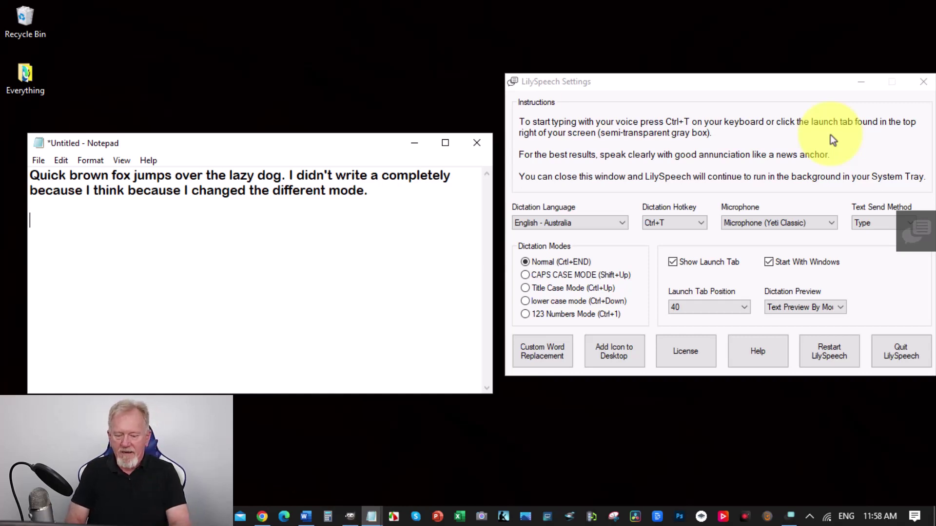
Dictate 'quick brown fox jumps over the lazy dog full stop' twice using Ctrl+T.
key("ctrl+t")
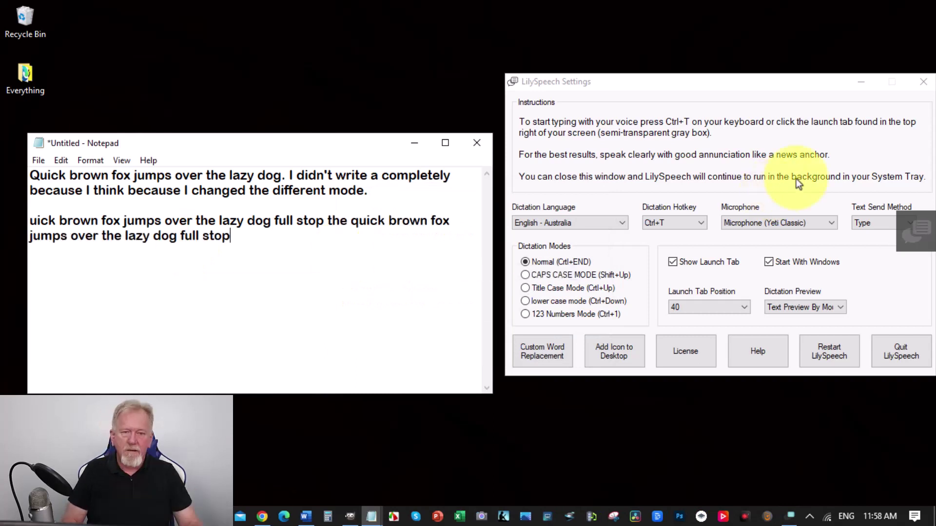
Set LilySpeech's dictation language to English - United Kingdom.
left_click(671, 219)
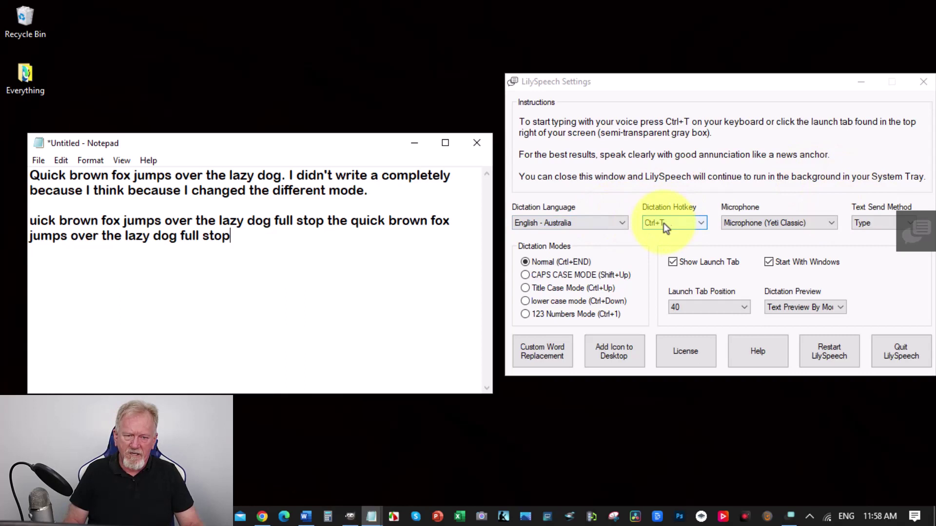
left_click(623, 222)
left_click(623, 222)
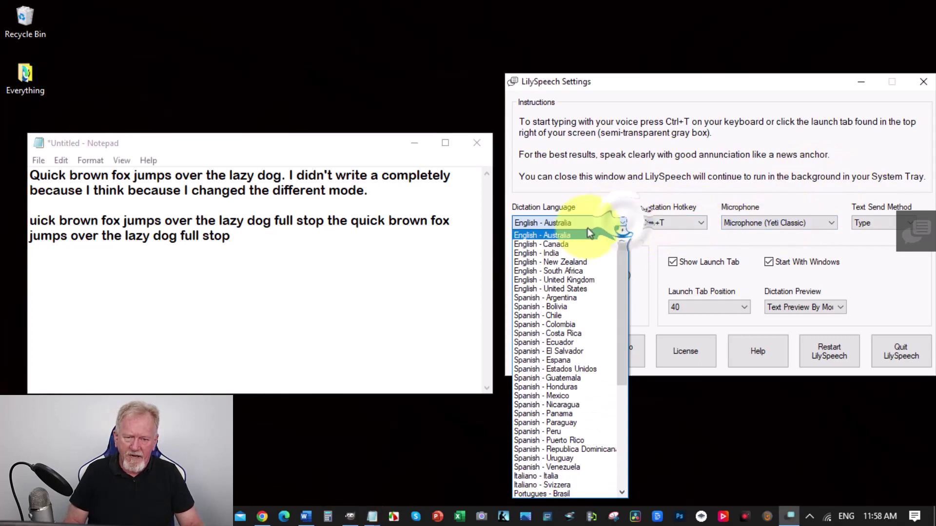
left_click(551, 279)
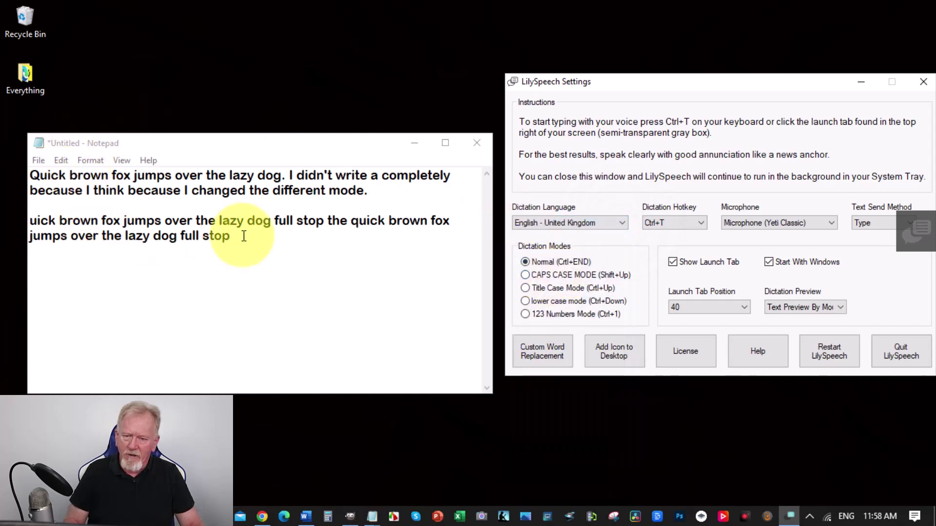
End the dictated Notepad line after 'stop' with a period and a new line.
left_click(229, 240)
type(".")
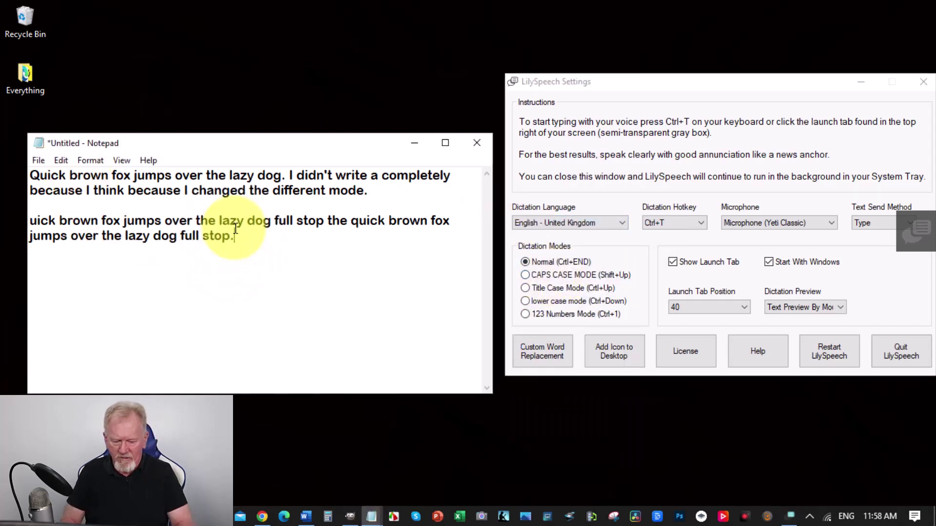
key("Return")
key("Return")
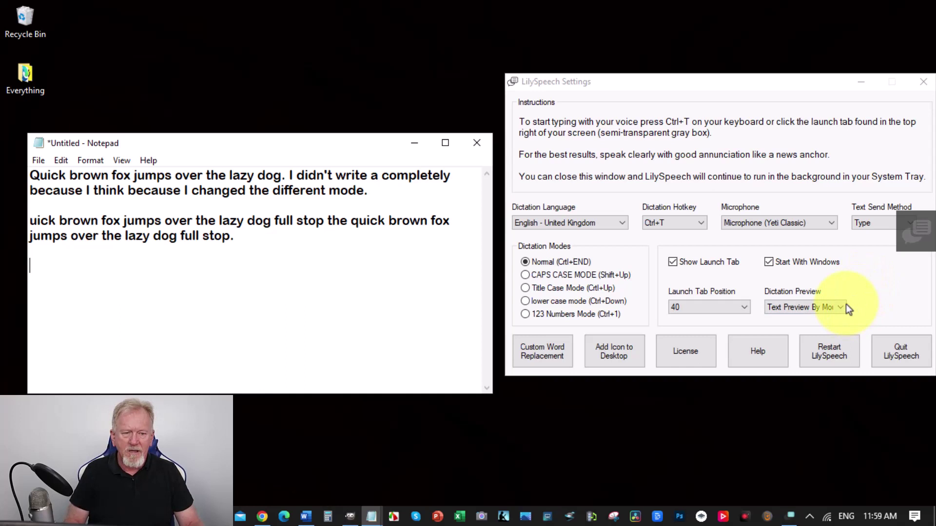
Start a new UK English dictation round of the quick brown fox test into Notepad.
left_click(914, 235)
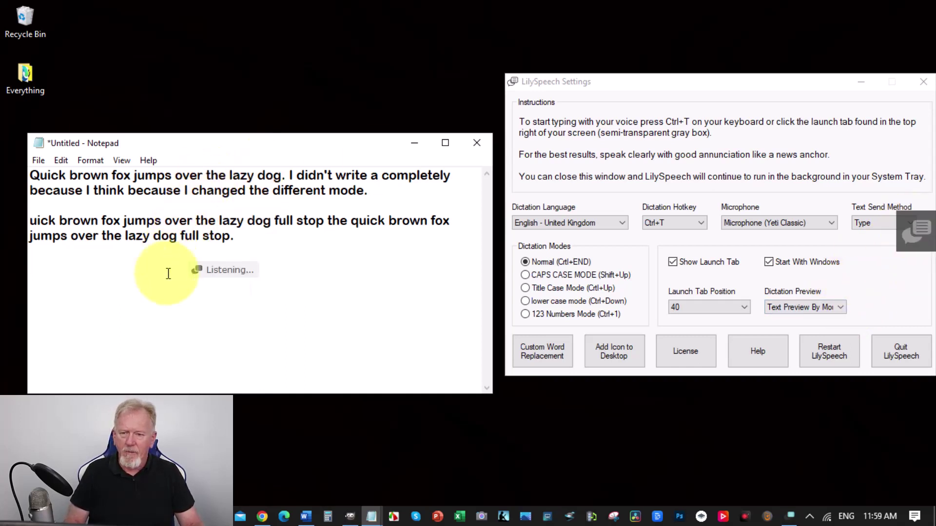